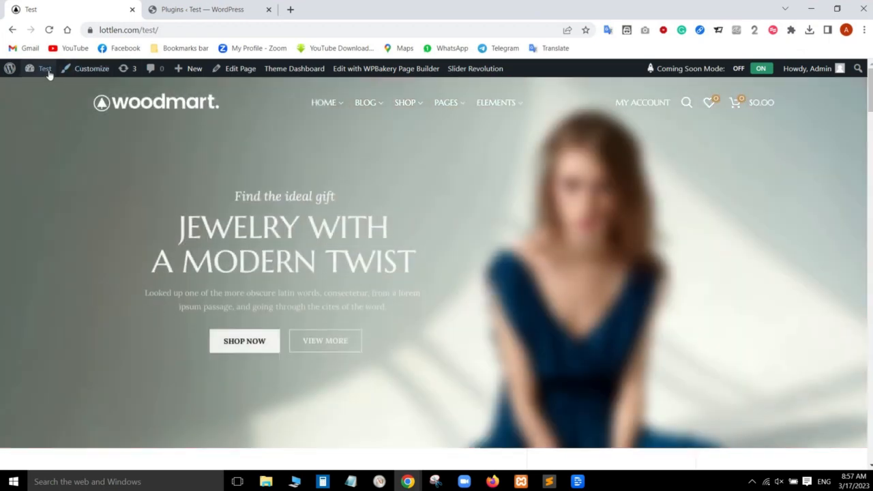
# - Go to the site's WordPress dashboard and search for "cmp" among the plugins available to add
pyautogui.moveTo(43, 69)
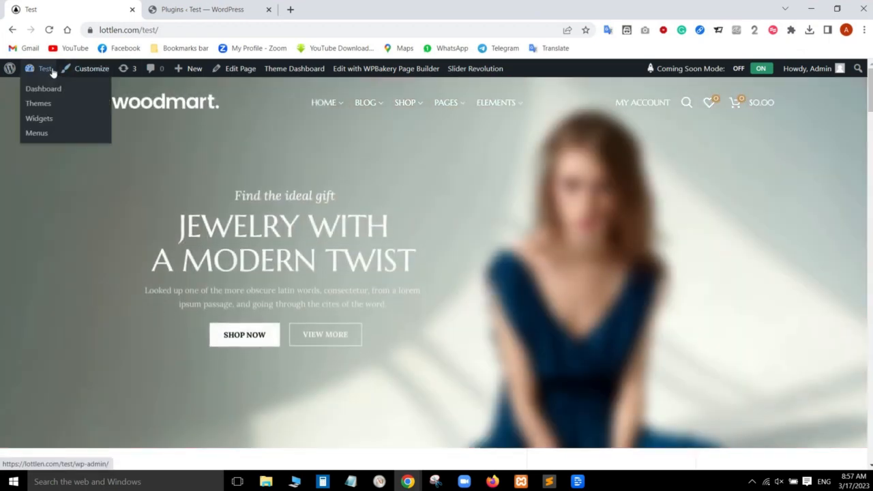
pyautogui.click(41, 92)
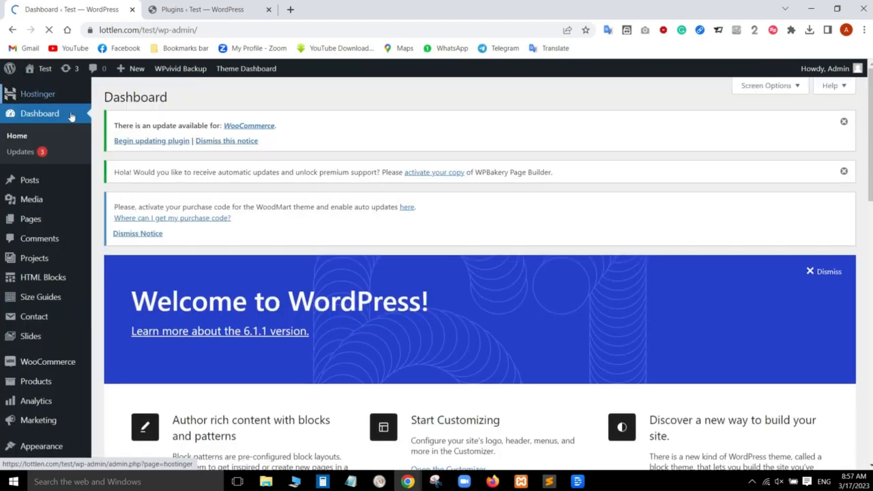
pyautogui.scroll(-4, 111, 168)
pyautogui.moveTo(31, 244)
pyautogui.click(113, 261)
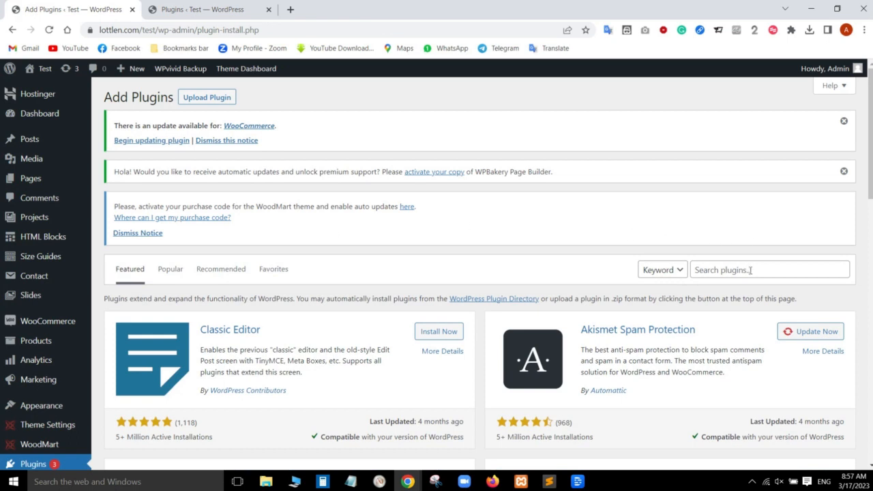
pyautogui.click(750, 270)
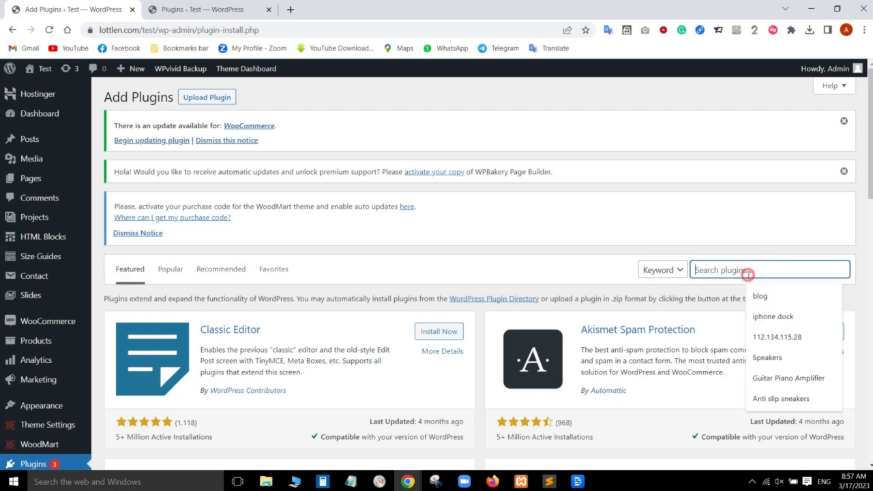
pyautogui.write('cmp')
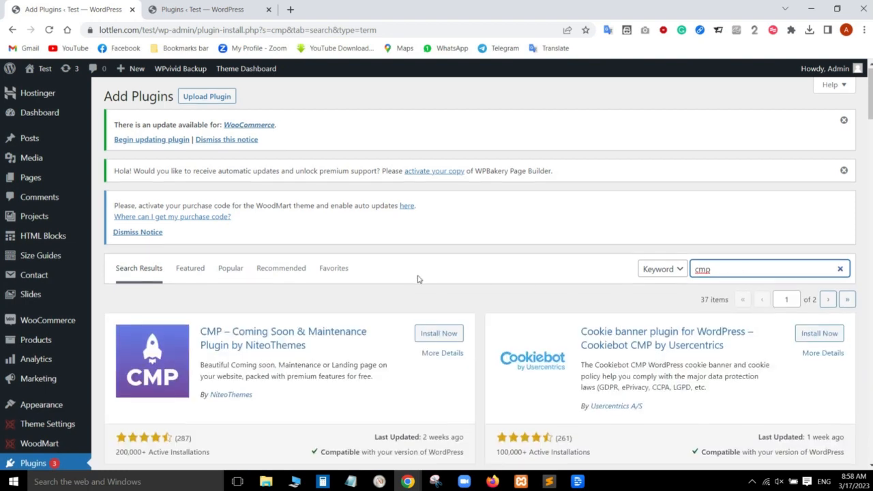
# - Install and activate the CMP – Coming Soon & Maintenance Plugin by NiteoThemes
pyautogui.scroll(-1, 416, 278)
pyautogui.moveTo(325, 290); pyautogui.dragTo(230, 271)
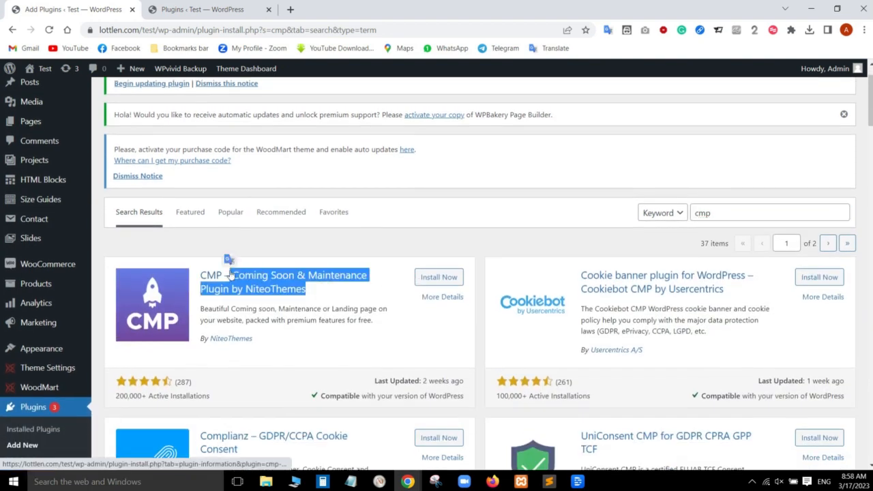
pyautogui.click(273, 243)
pyautogui.click(437, 278)
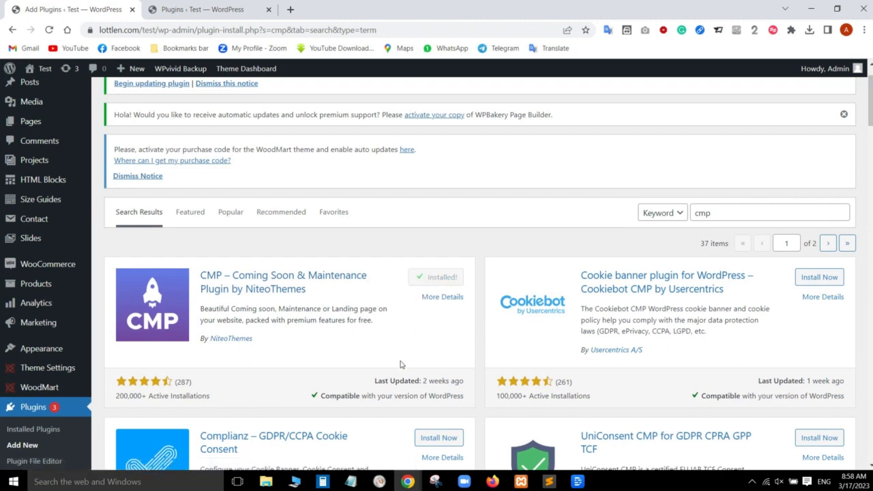
pyautogui.click(444, 278)
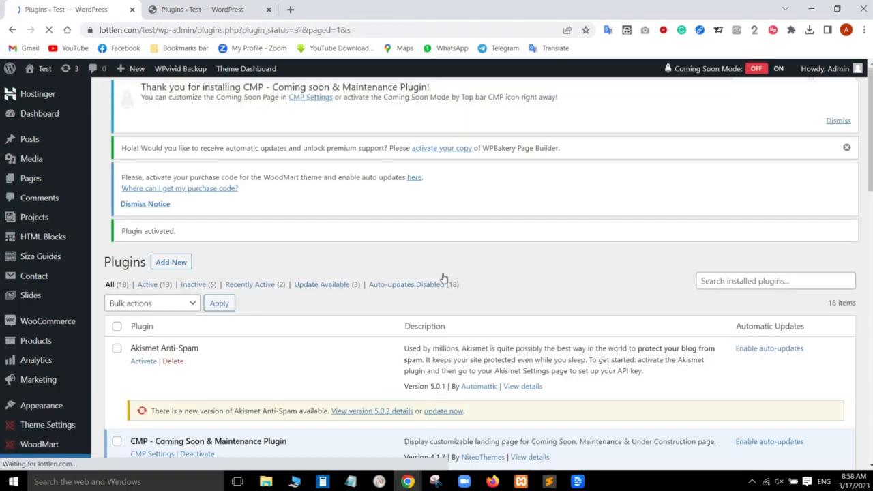
# - Set the CMP status to Enabled in the plugin's basic setup and limit it to Homepage only
pyautogui.scroll(-4, 35, 249)
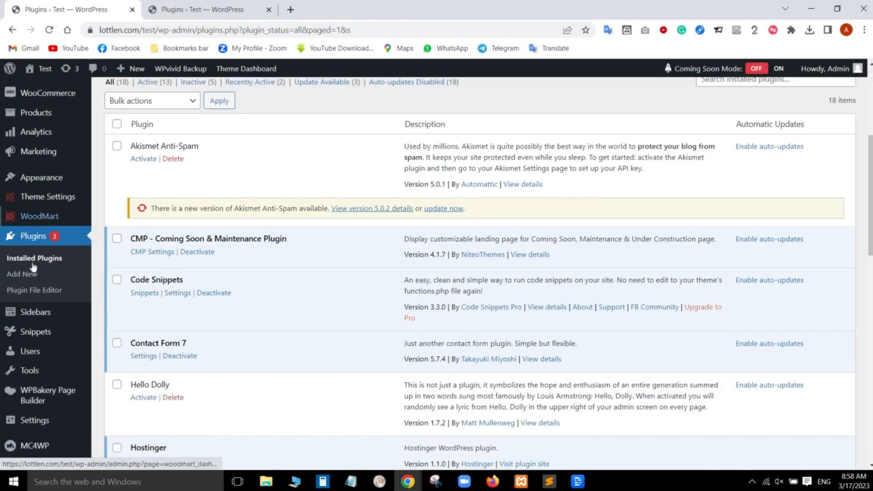
pyautogui.scroll(-3, 32, 306)
pyautogui.moveTo(45, 416)
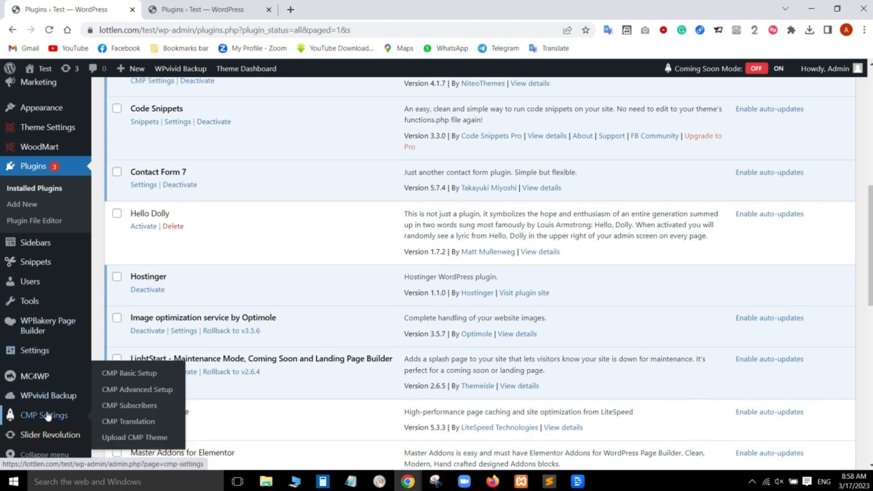
pyautogui.click(65, 416)
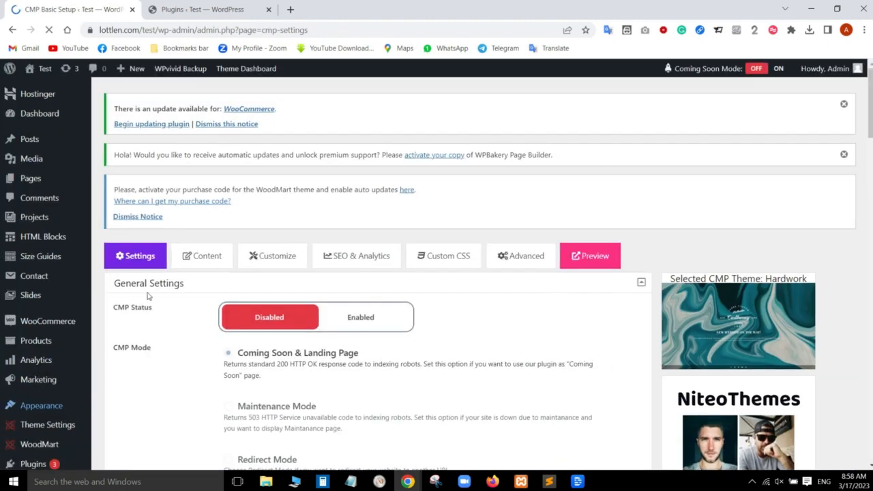
pyautogui.scroll(-1, 482, 301)
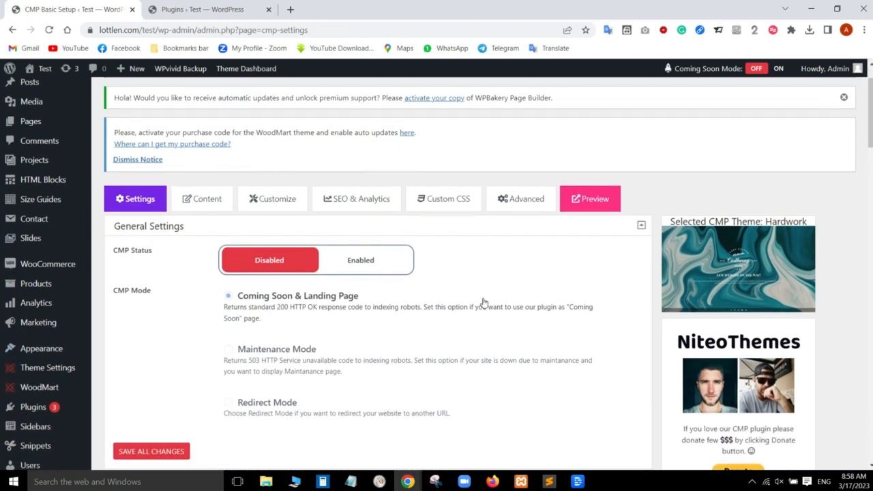
pyautogui.click(368, 265)
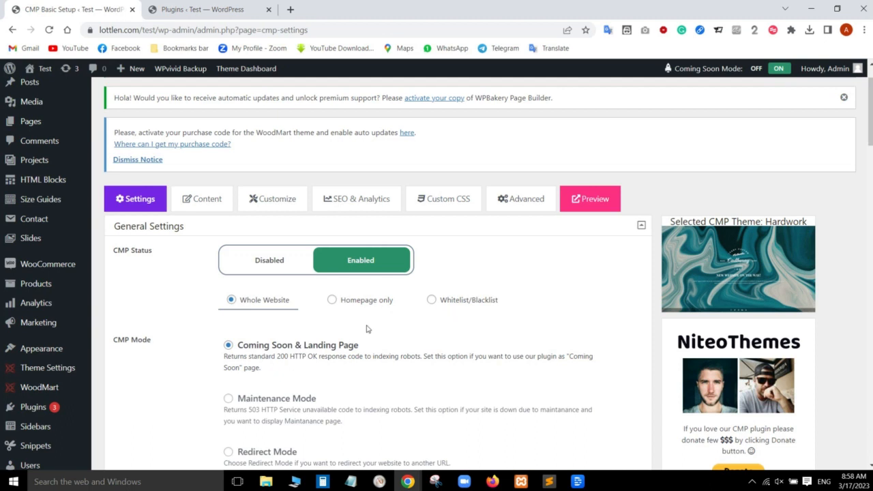
pyautogui.click(332, 301)
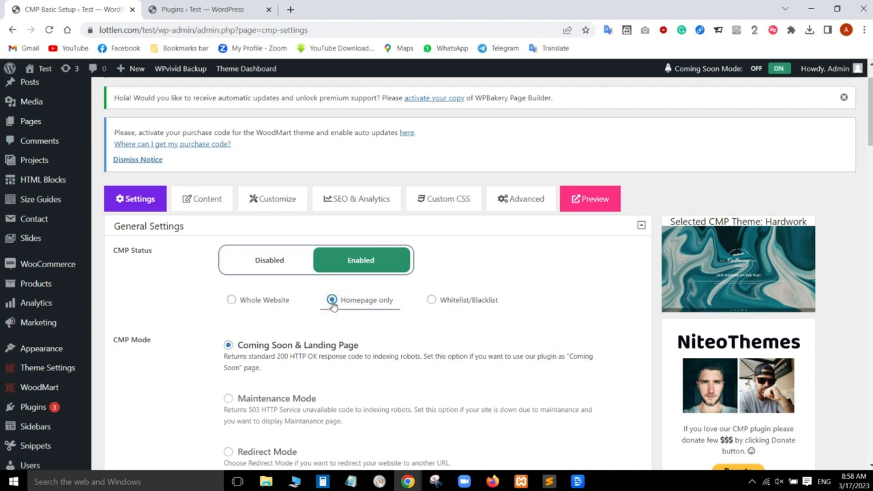
# - Look through the available CMP themes and set the logo to Disabled in the content's Logo Setup
pyautogui.scroll(-3, 330, 306)
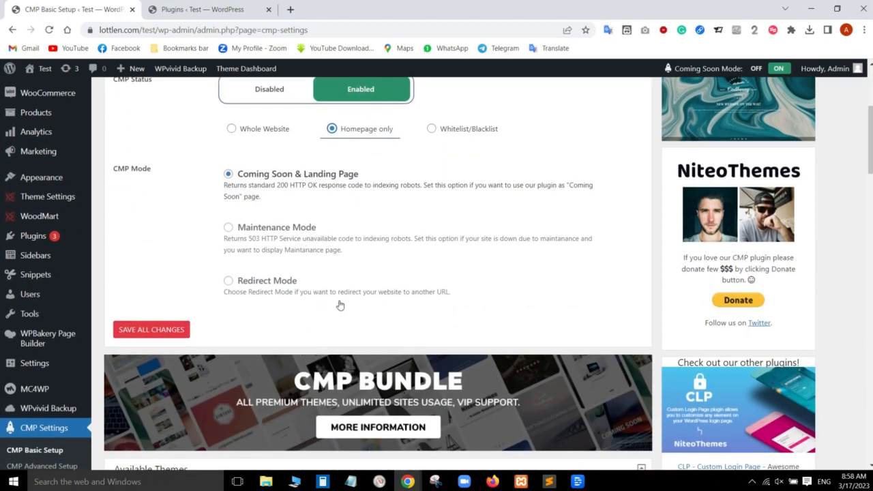
pyautogui.scroll(-3, 343, 306)
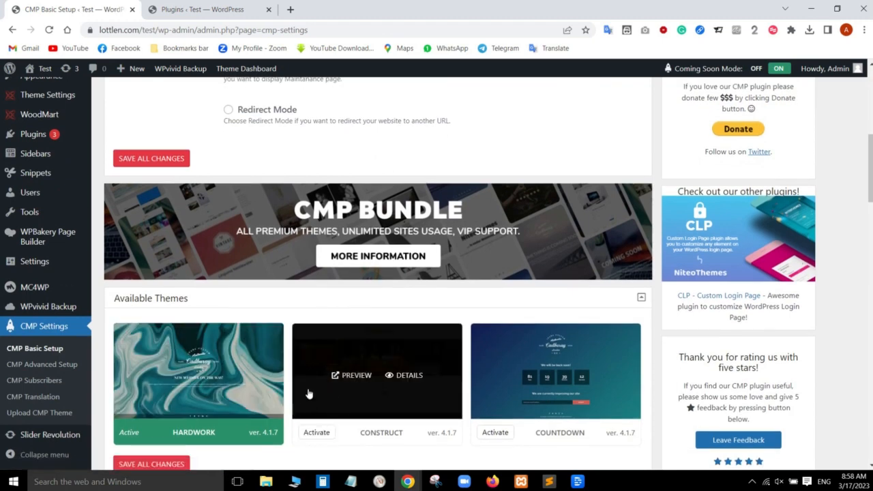
pyautogui.scroll(-3, 522, 362)
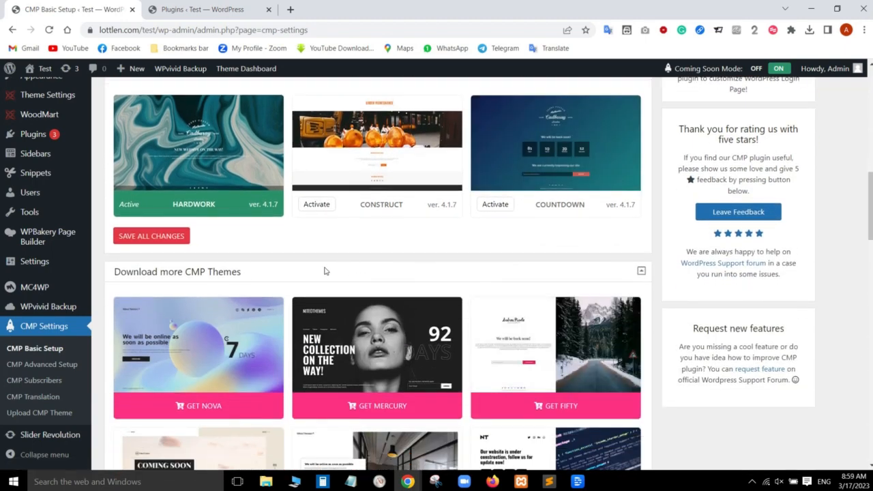
pyautogui.scroll(10, 325, 271)
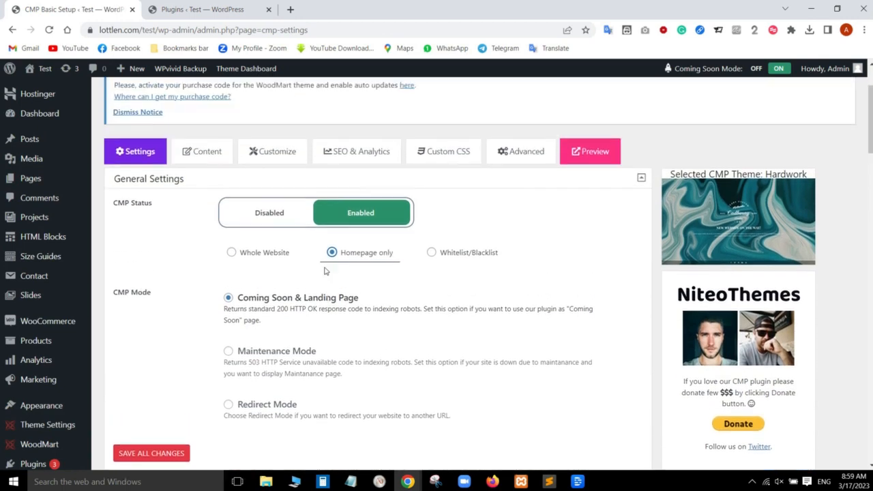
pyautogui.scroll(1, 325, 271)
pyautogui.click(202, 200)
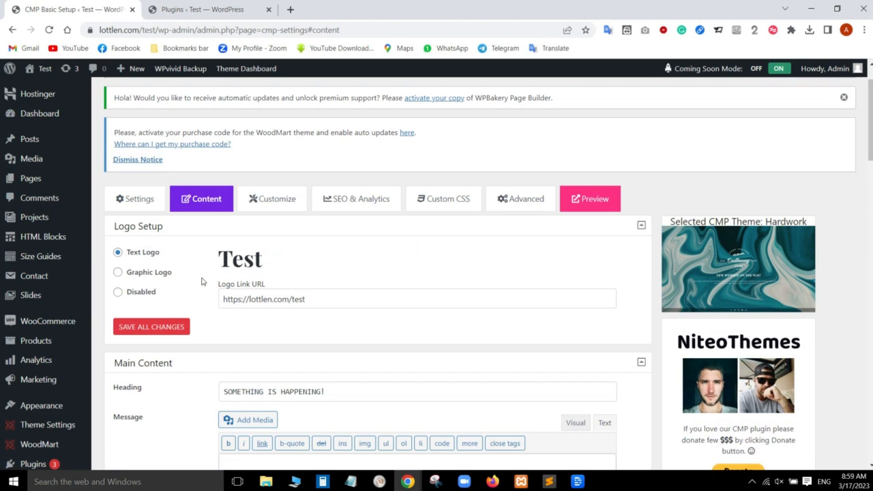
pyautogui.click(117, 293)
# - Copy the heading text into the Main Content message and clear the message again
pyautogui.scroll(-3, 205, 312)
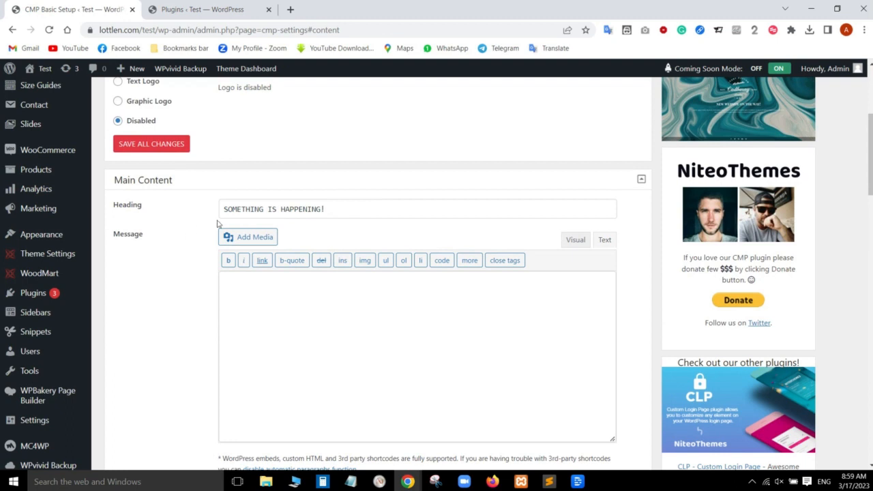
pyautogui.click(281, 312)
pyautogui.click(335, 211)
pyautogui.hotkey('ctrl', 'a')
pyautogui.hotkey('ctrl', 'c')
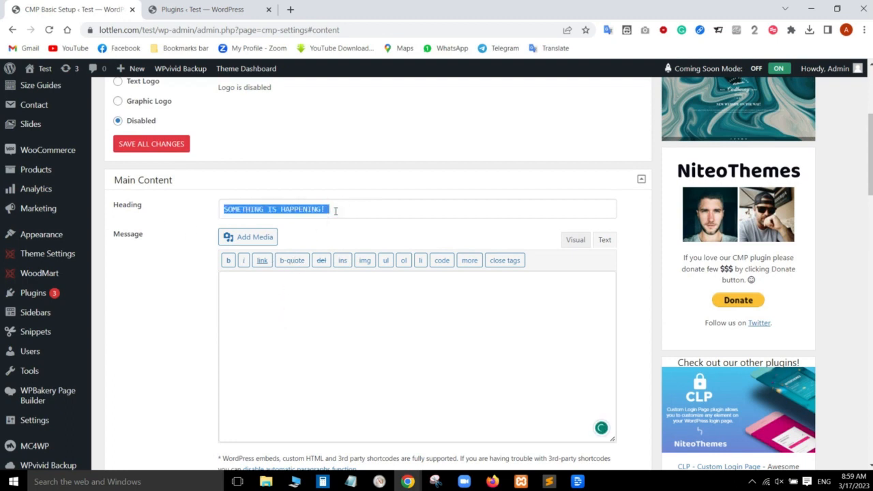
pyautogui.click(318, 314)
pyautogui.hotkey('ctrl', 'v')
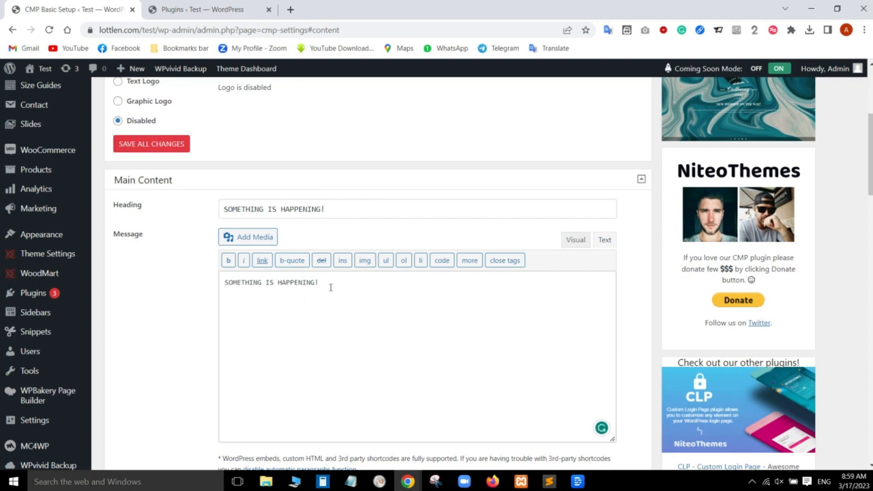
pyautogui.moveTo(330, 287); pyautogui.dragTo(195, 294)
pyautogui.press('BackSpace')
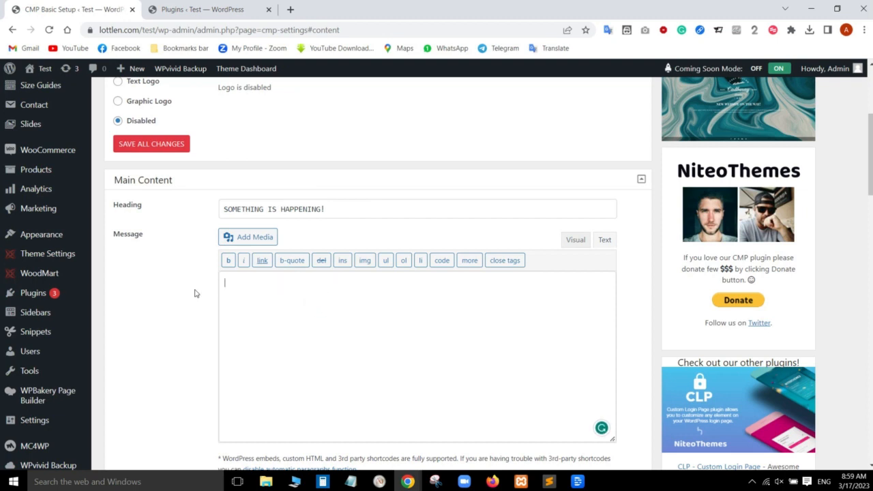
# - Set the graphic background to Custom Images and insert the dark leaves image fashion5.jpg from the media library
pyautogui.scroll(-7, 202, 341)
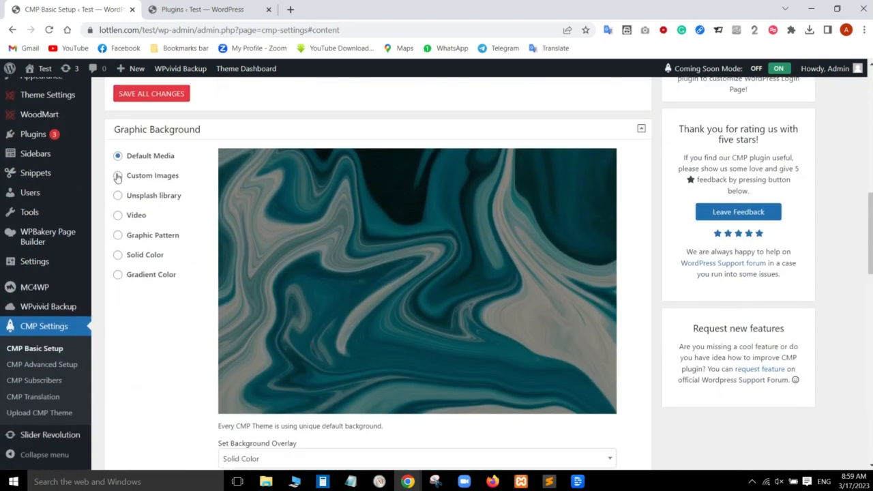
pyautogui.click(117, 176)
pyautogui.click(230, 158)
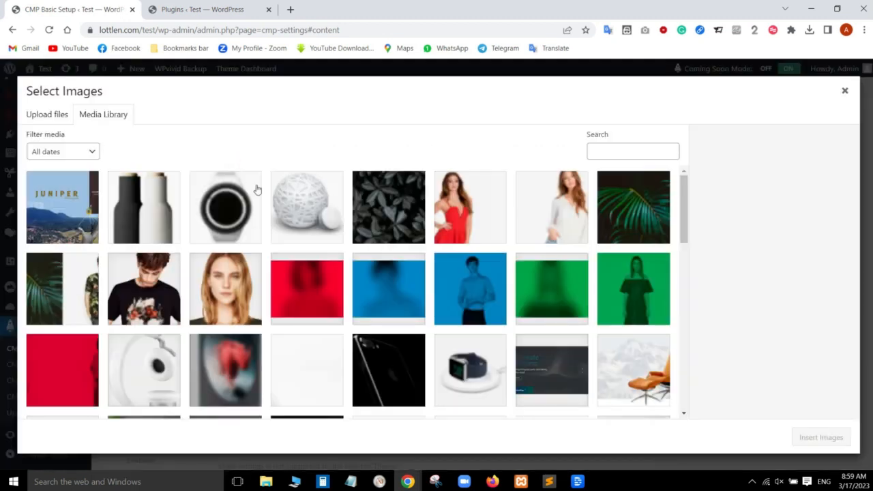
pyautogui.click(368, 217)
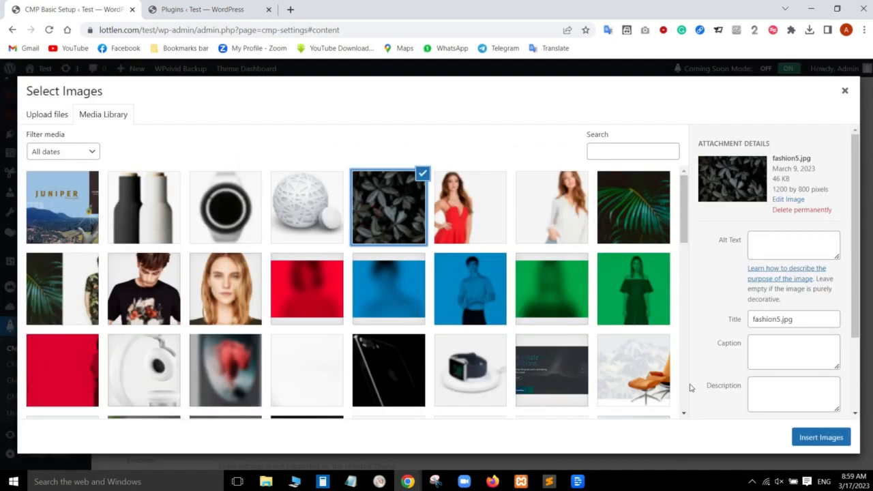
pyautogui.click(825, 436)
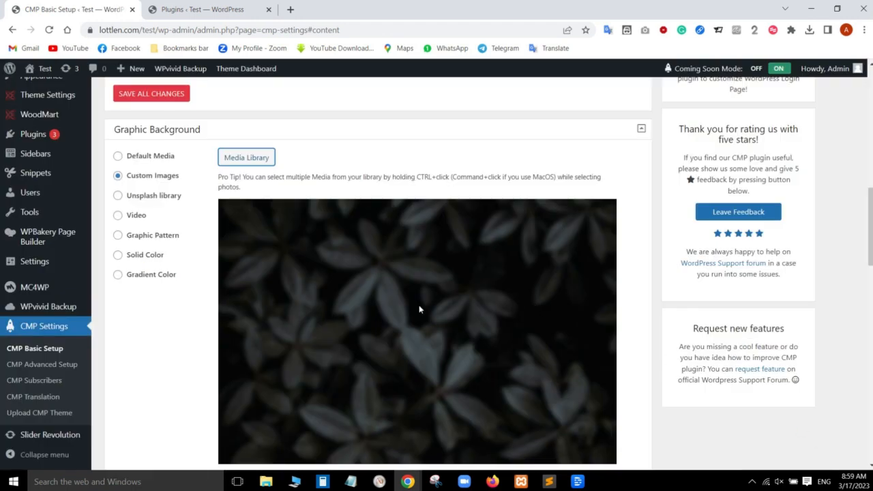
# - Set the background overlay opacity to 0.1 and save all CMP changes
pyautogui.scroll(-4, 266, 298)
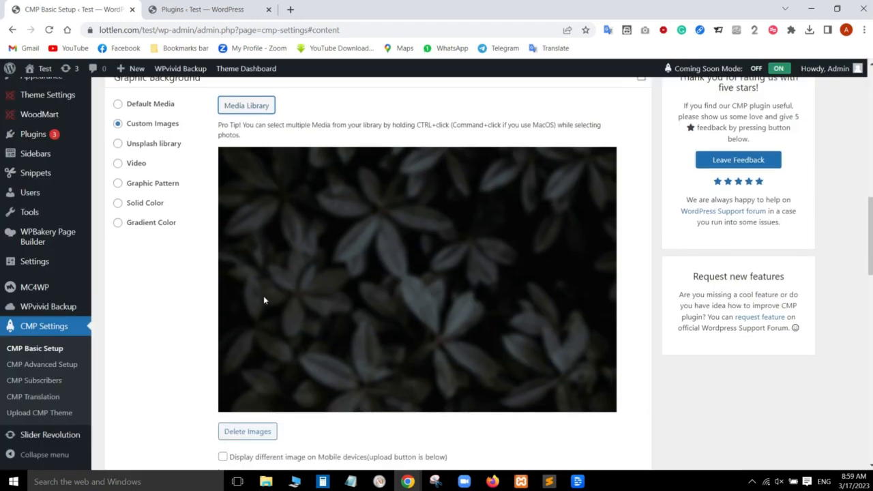
pyautogui.scroll(-2, 261, 293)
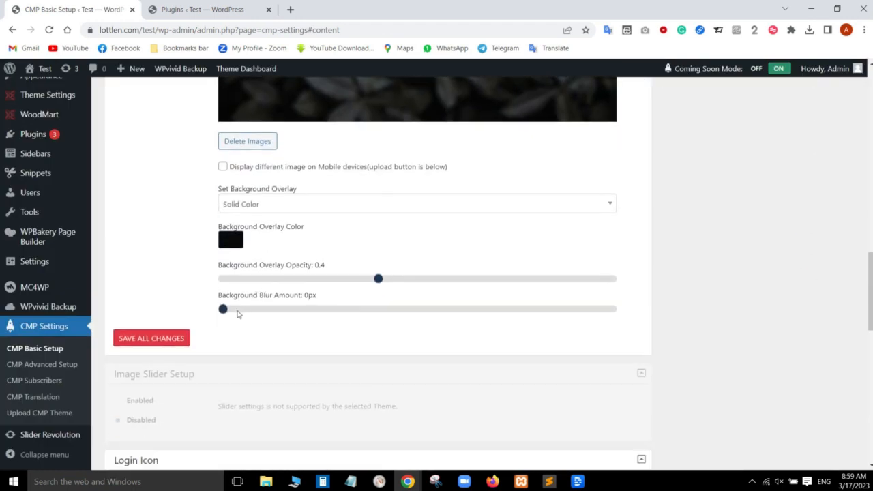
pyautogui.click(272, 279)
pyautogui.scroll(2, 273, 279)
pyautogui.scroll(-1, 266, 284)
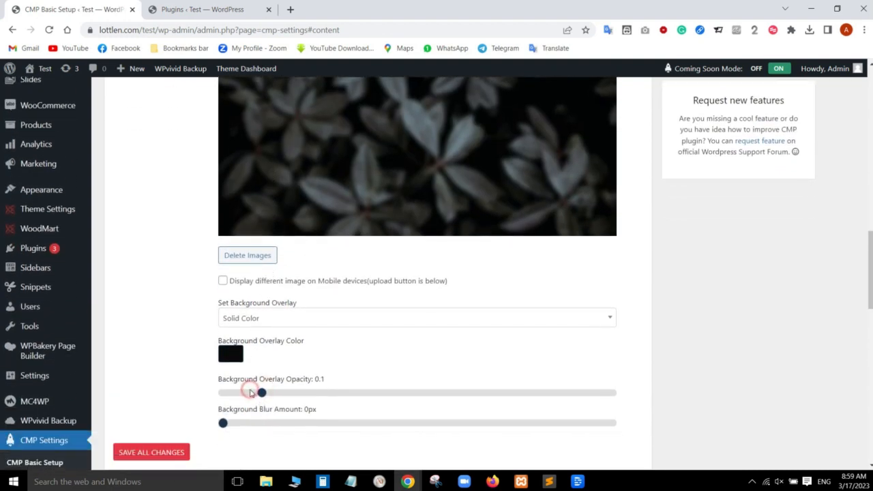
pyautogui.scroll(6, 151, 406)
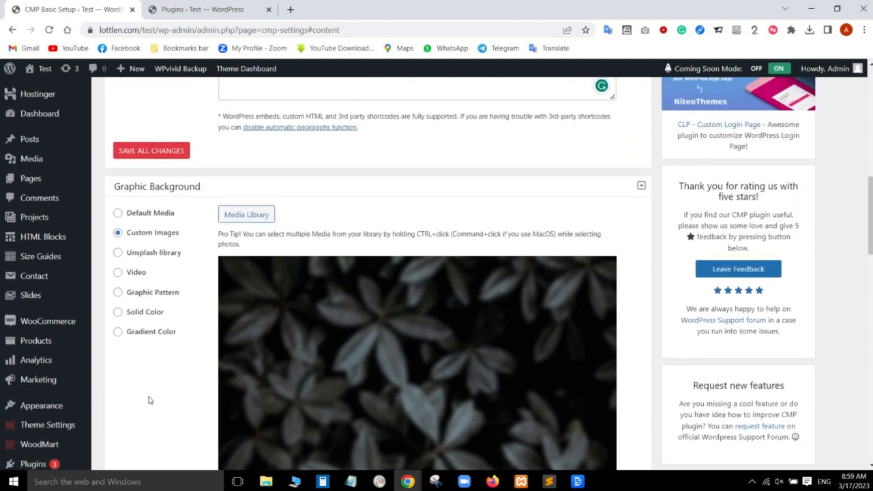
pyautogui.scroll(-6, 150, 401)
pyautogui.scroll(-2, 150, 401)
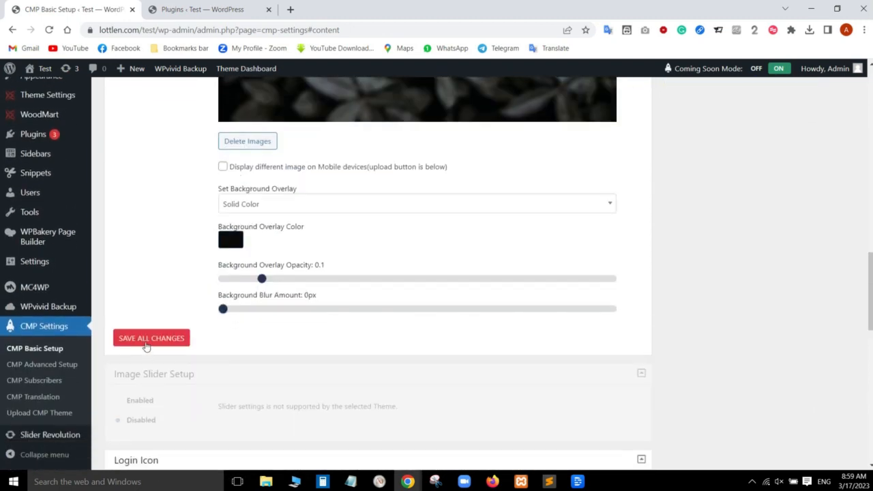
pyautogui.click(146, 345)
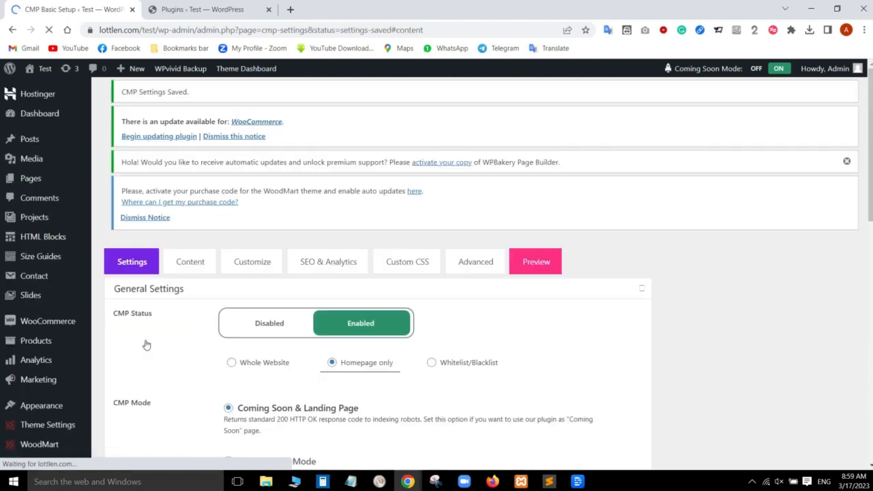
# - Open the WordPress Reading settings
pyautogui.scroll(-4, 144, 344)
pyautogui.moveTo(53, 312)
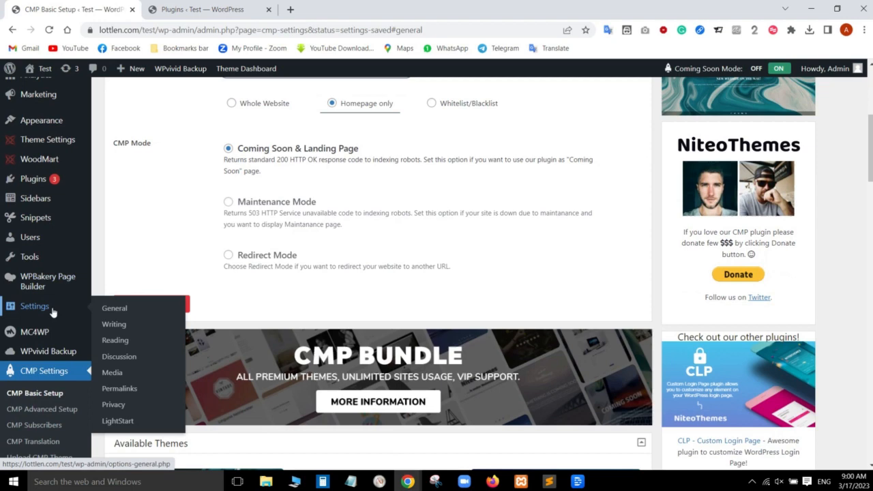
pyautogui.click(117, 341)
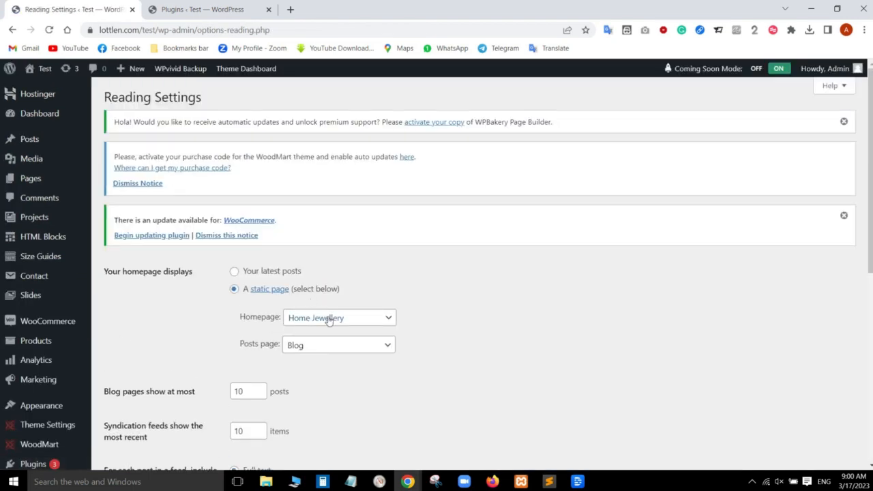
# - Look through the pages available for the static homepage and keep the current choice
pyautogui.scroll(-2, 485, 307)
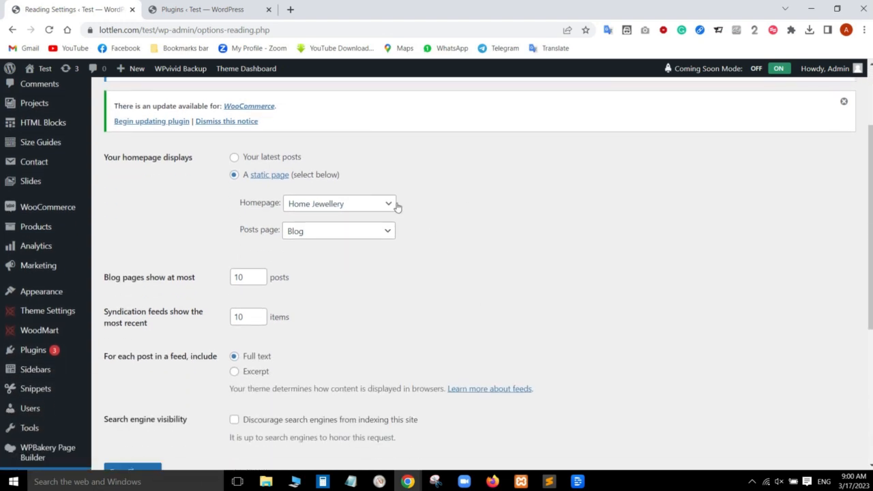
pyautogui.click(386, 204)
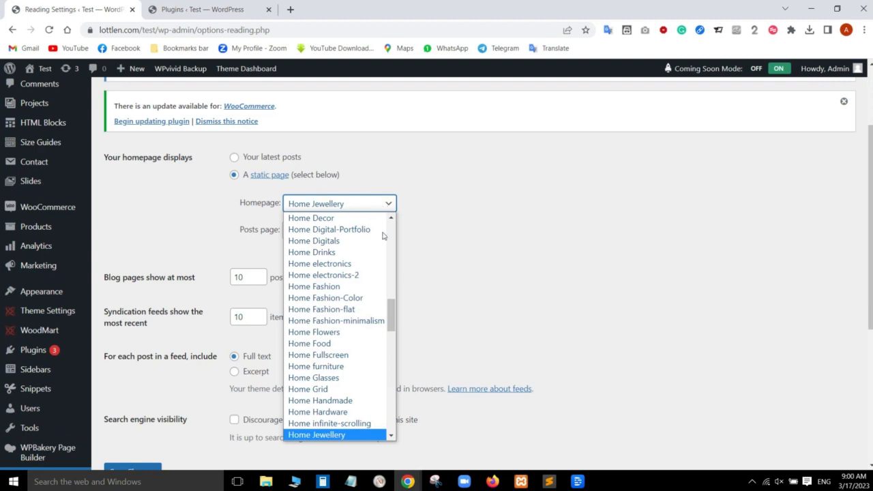
pyautogui.click(510, 233)
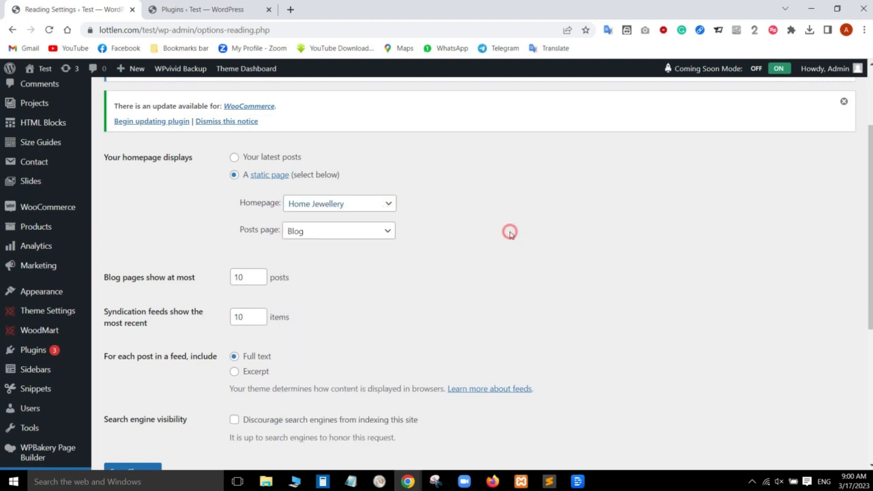
pyautogui.click(168, 7)
pyautogui.click(75, 9)
pyautogui.moveTo(40, 68)
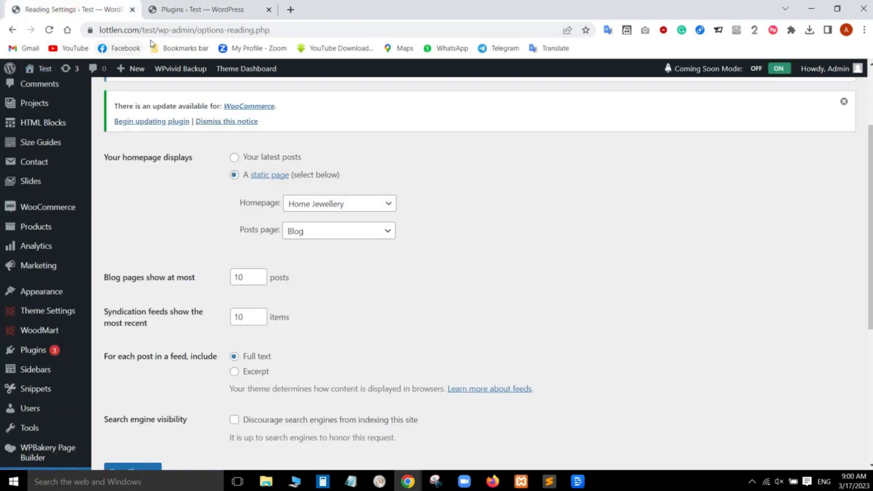
pyautogui.click(863, 29)
pyautogui.click(830, 75)
pyautogui.write('https://lottlen.com/test')
pyautogui.press('Return')
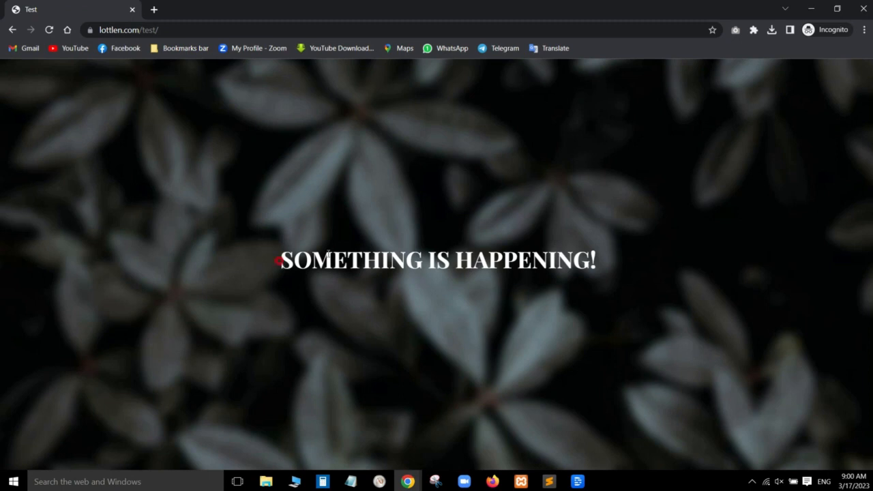
pyautogui.moveTo(279, 261); pyautogui.dragTo(679, 259)
pyautogui.click(652, 286)
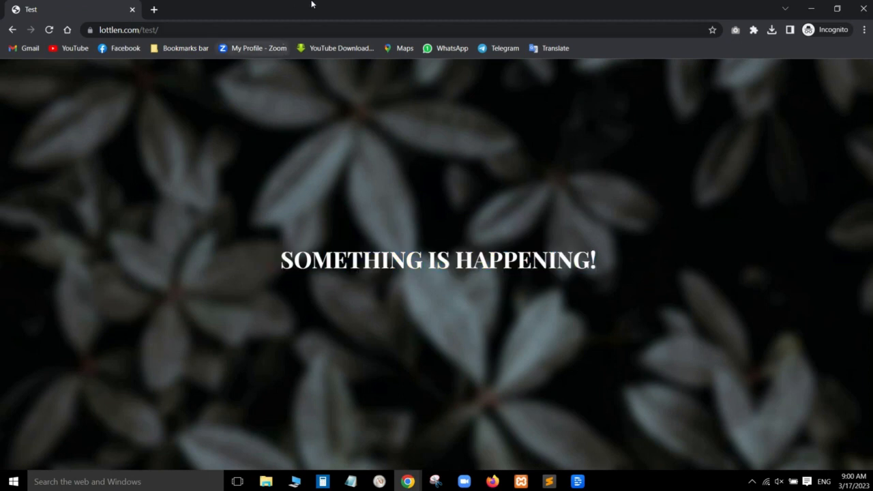
# - Return to the WordPress admin window and open the live site in a new tab
pyautogui.click(810, 11)
pyautogui.scroll(-3, 136, 170)
pyautogui.moveTo(40, 68)
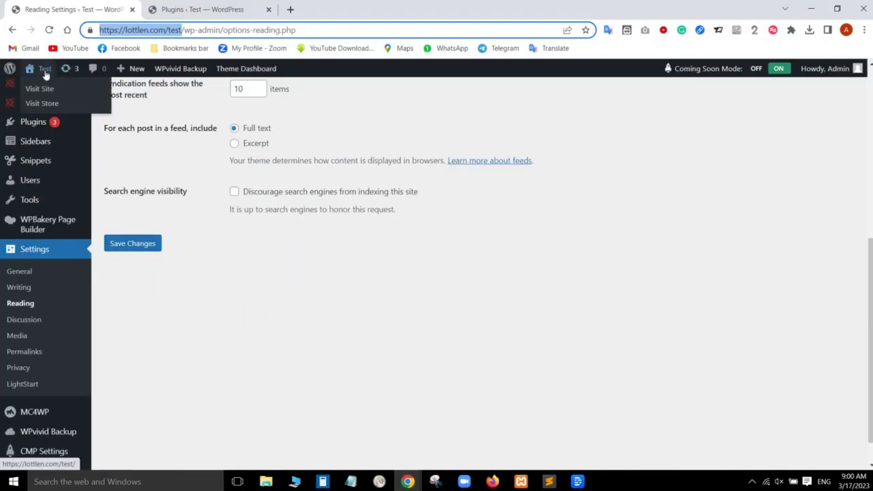
pyautogui.rightClick(48, 92)
pyautogui.click(79, 96)
pyautogui.click(314, 9)
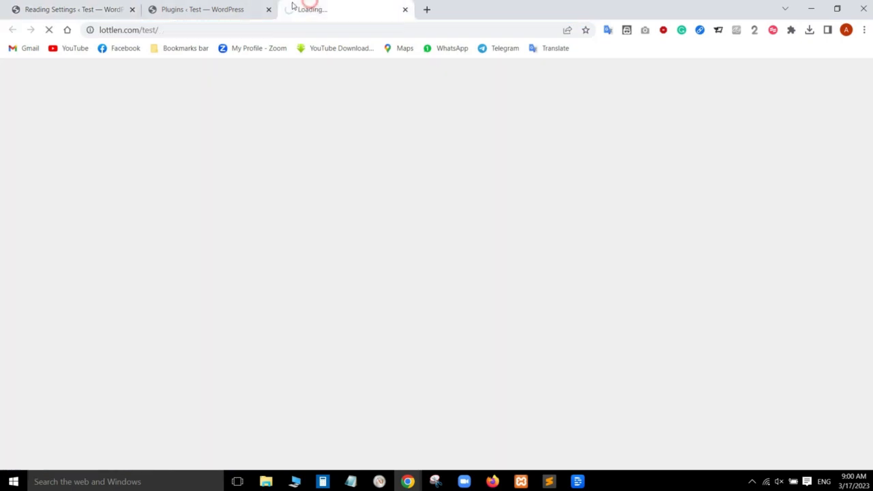
# - Go to the site's FAQs page and copy its web address
pyautogui.moveTo(450, 108)
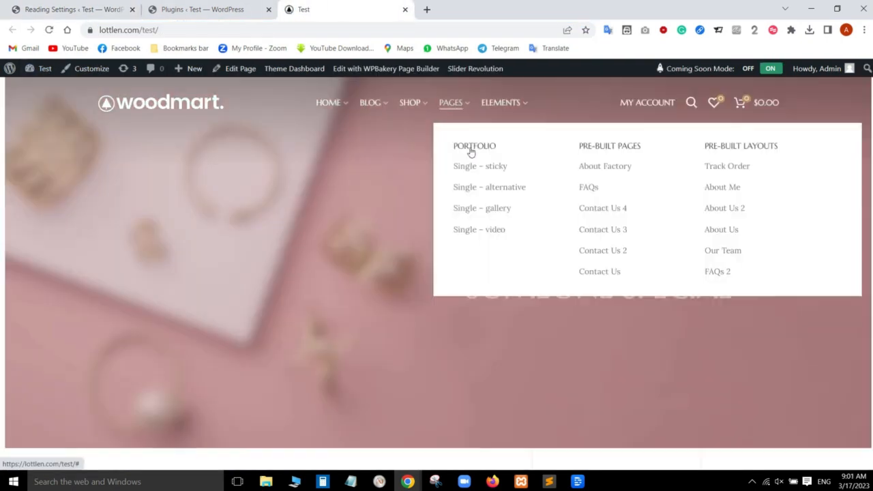
pyautogui.click(583, 189)
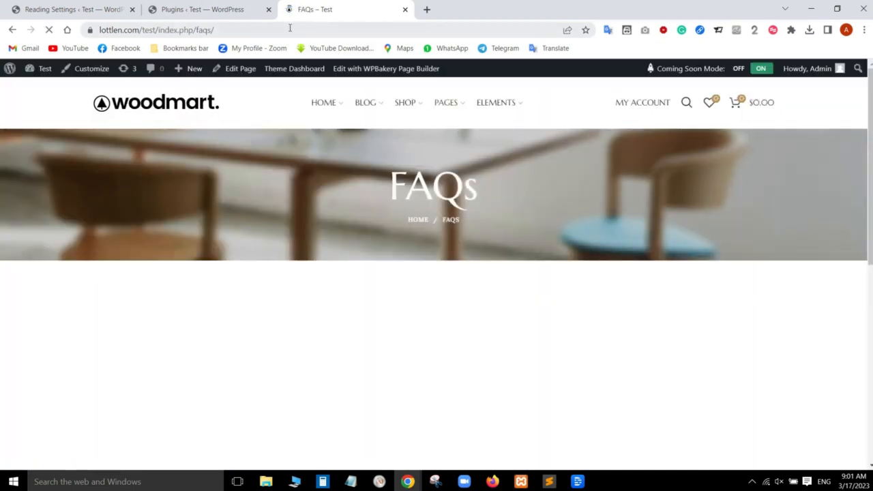
pyautogui.click(285, 30)
pyautogui.hotkey('ctrl', 'c')
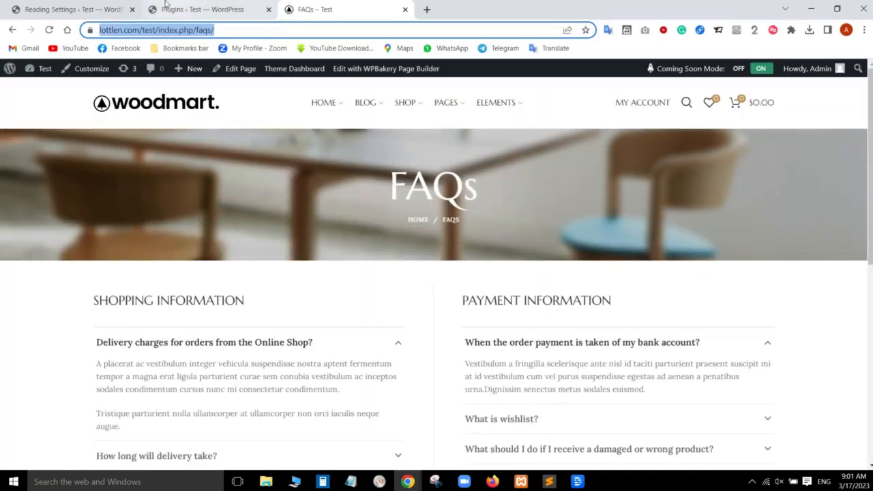
pyautogui.click(63, 6)
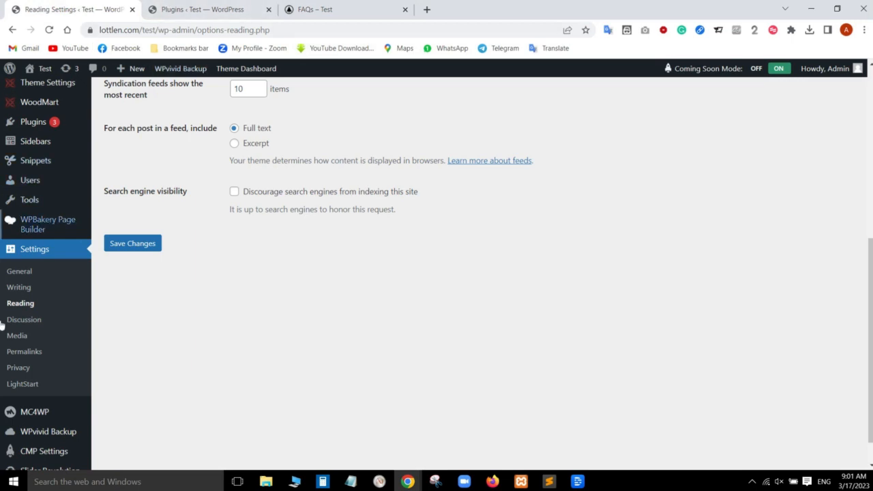
pyautogui.moveTo(54, 415)
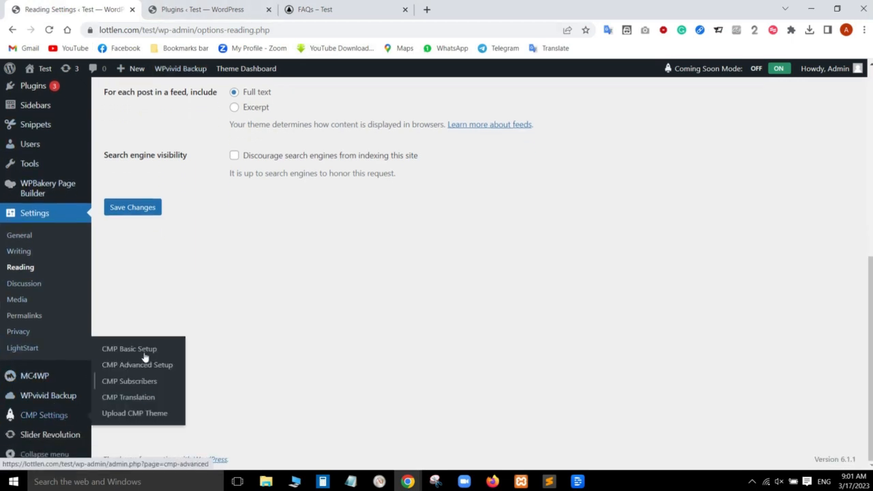
pyautogui.click(144, 356)
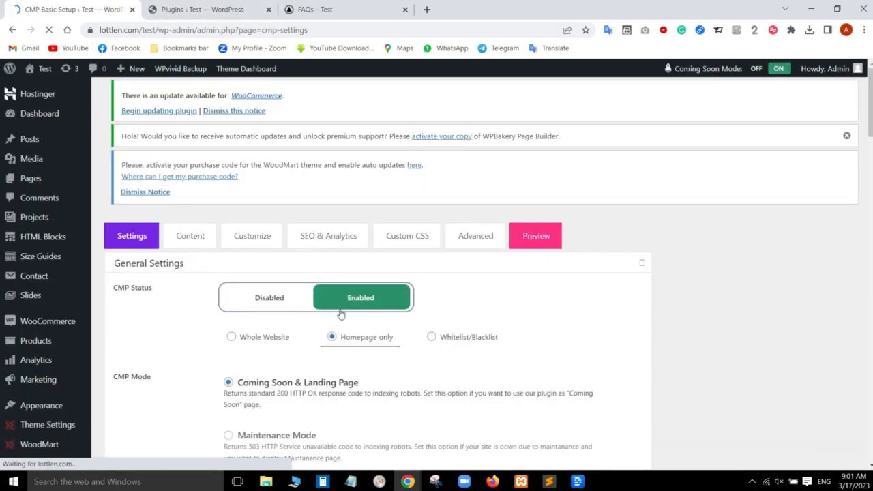
pyautogui.click(202, 257)
pyautogui.scroll(-3, 232, 283)
pyautogui.click(275, 349)
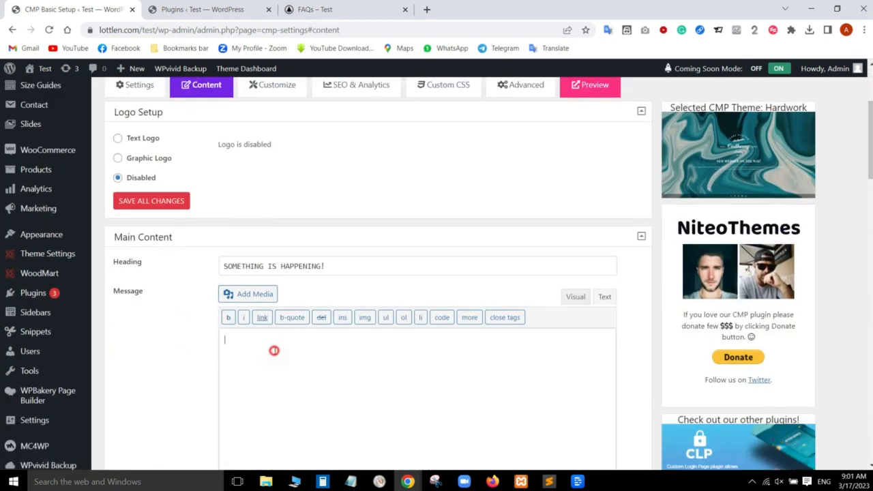
pyautogui.hotkey('ctrl', 'v')
pyautogui.scroll(-4, 270, 349)
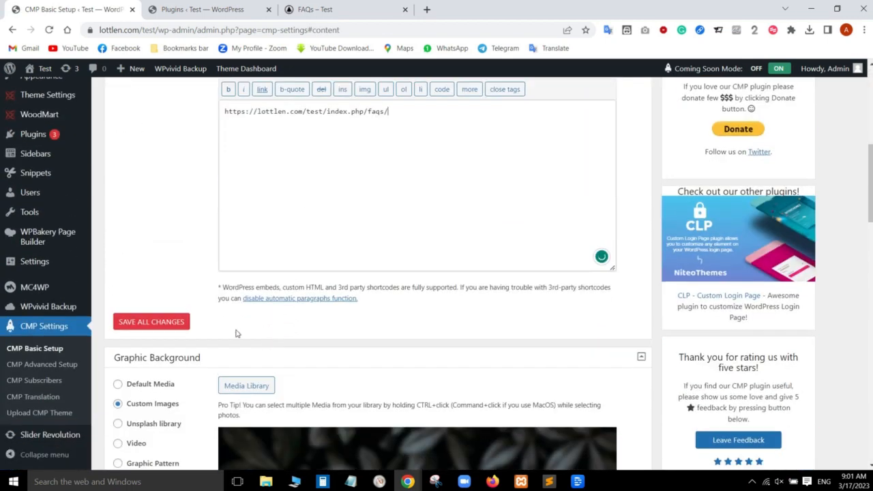
pyautogui.click(162, 325)
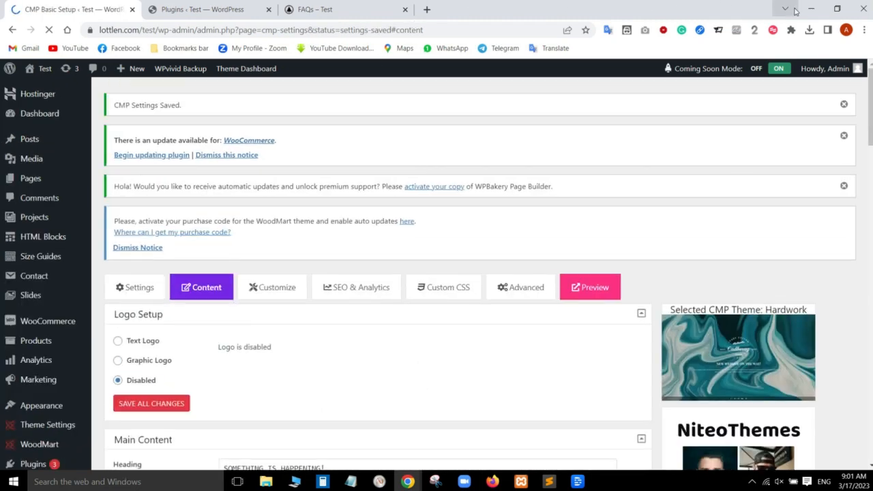
# - Reload the coming soon page in the incognito window and follow its FAQs link
pyautogui.moveTo(407, 482)
pyautogui.click(569, 448)
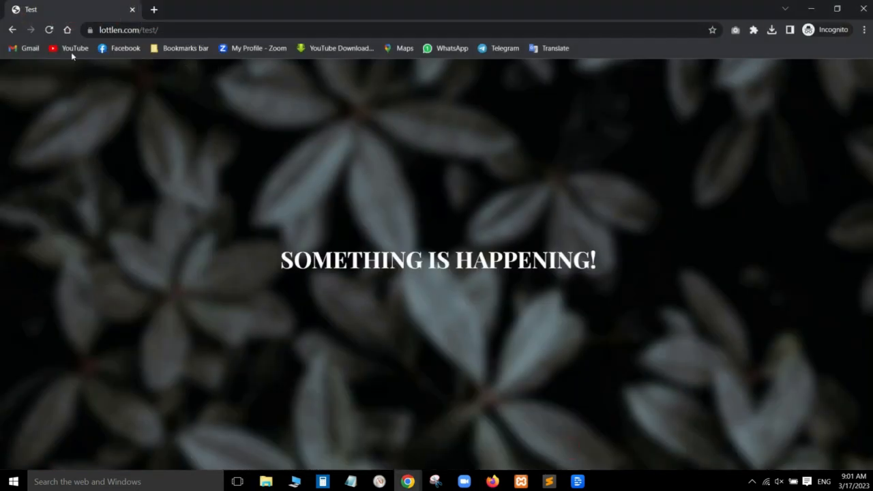
pyautogui.click(48, 30)
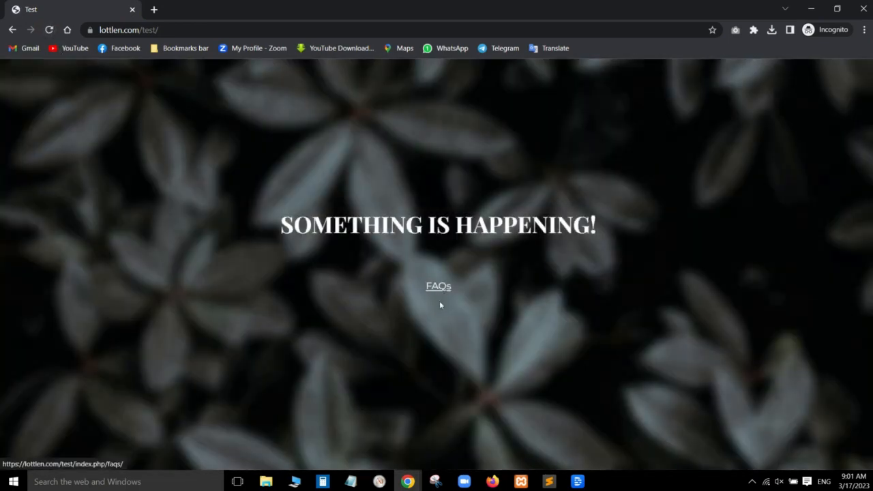
pyautogui.click(438, 287)
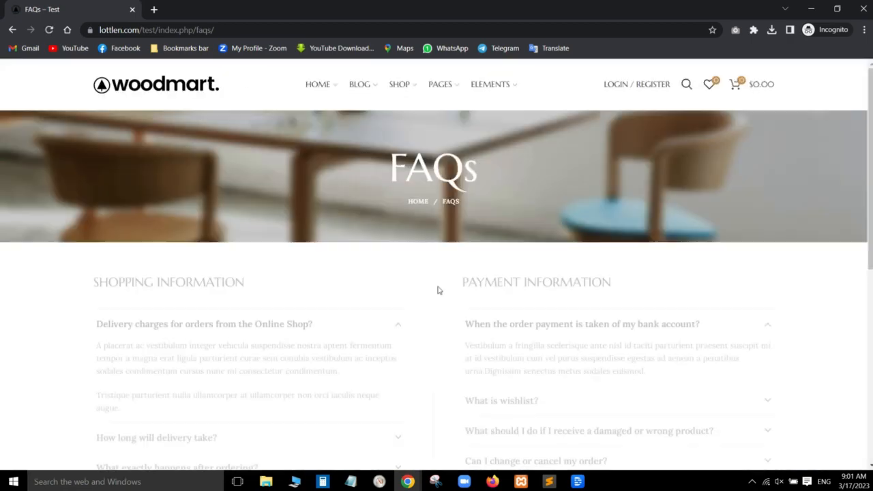
# - Look through the FAQs page as a visitor and dismiss the newsletter sign-up popup
pyautogui.scroll(-5, 377, 334)
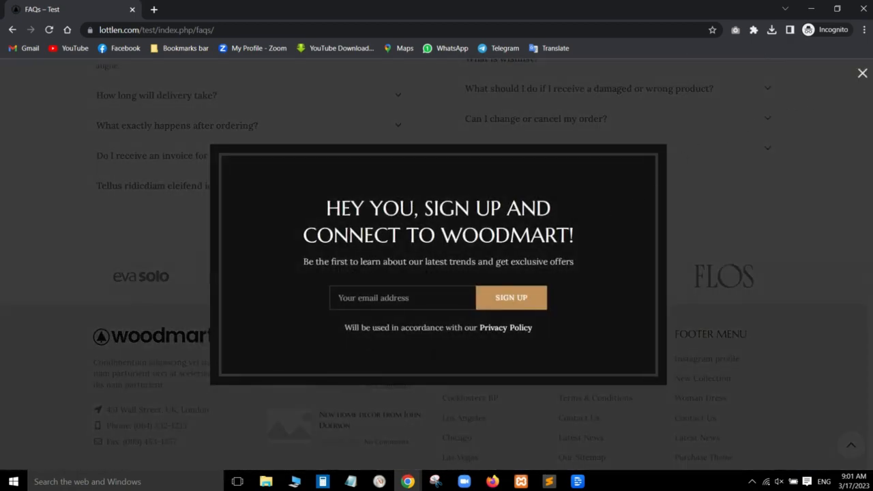
pyautogui.click(862, 73)
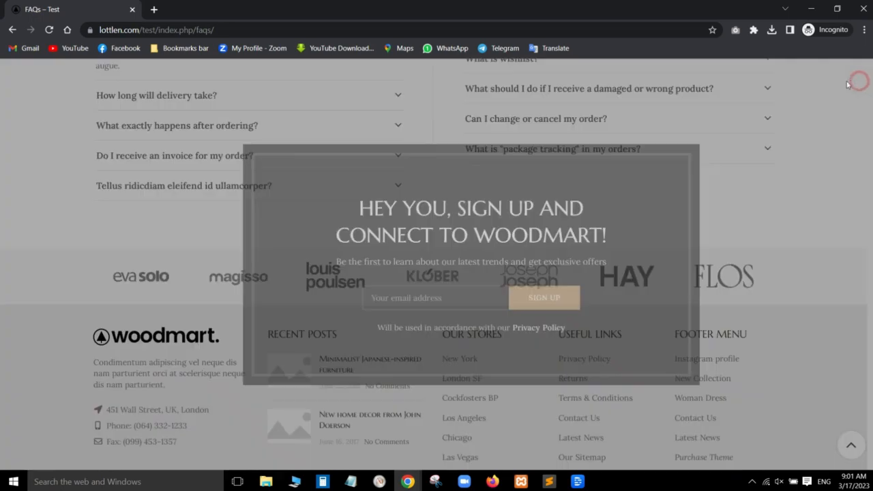
pyautogui.scroll(1, 488, 259)
pyautogui.scroll(5, 489, 259)
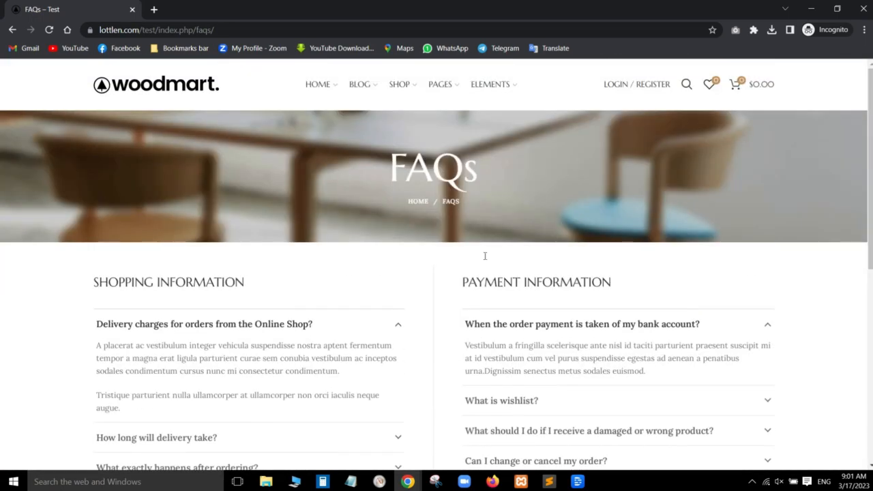
# - Return to the site's homepage through the woodmart logo and check the heading and FAQs link
pyautogui.click(198, 91)
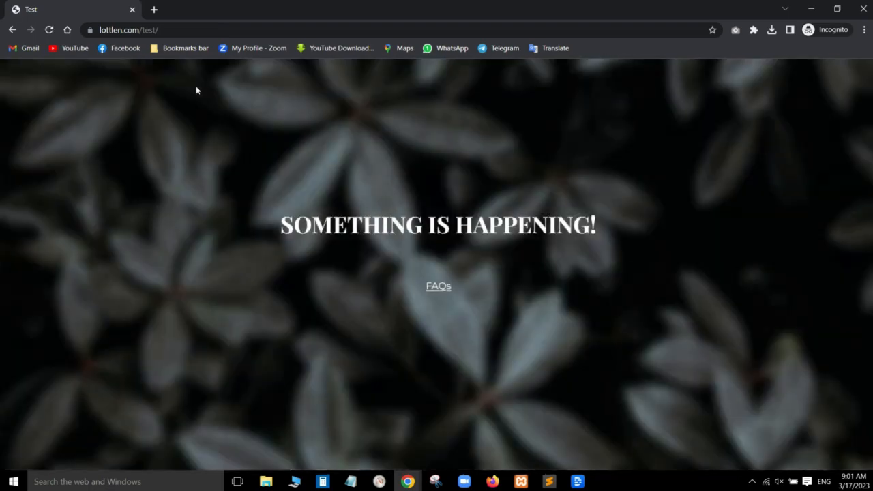
pyautogui.moveTo(222, 227); pyautogui.dragTo(586, 333)
pyautogui.click(521, 287)
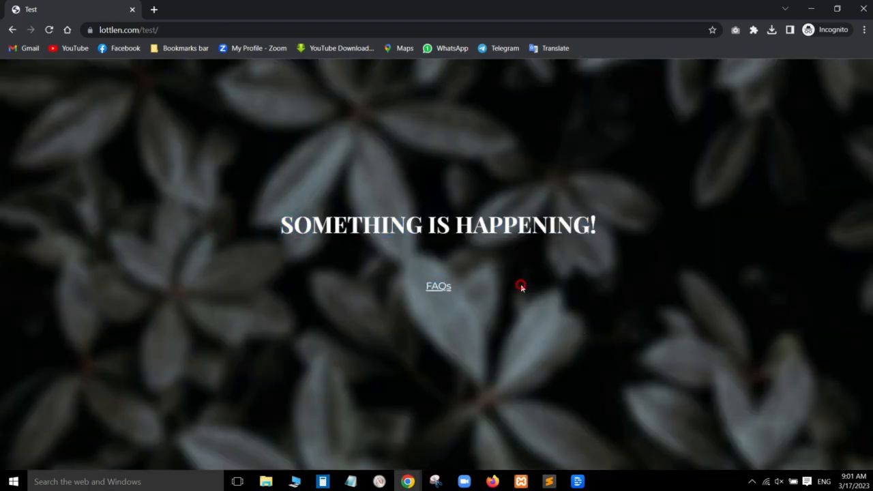